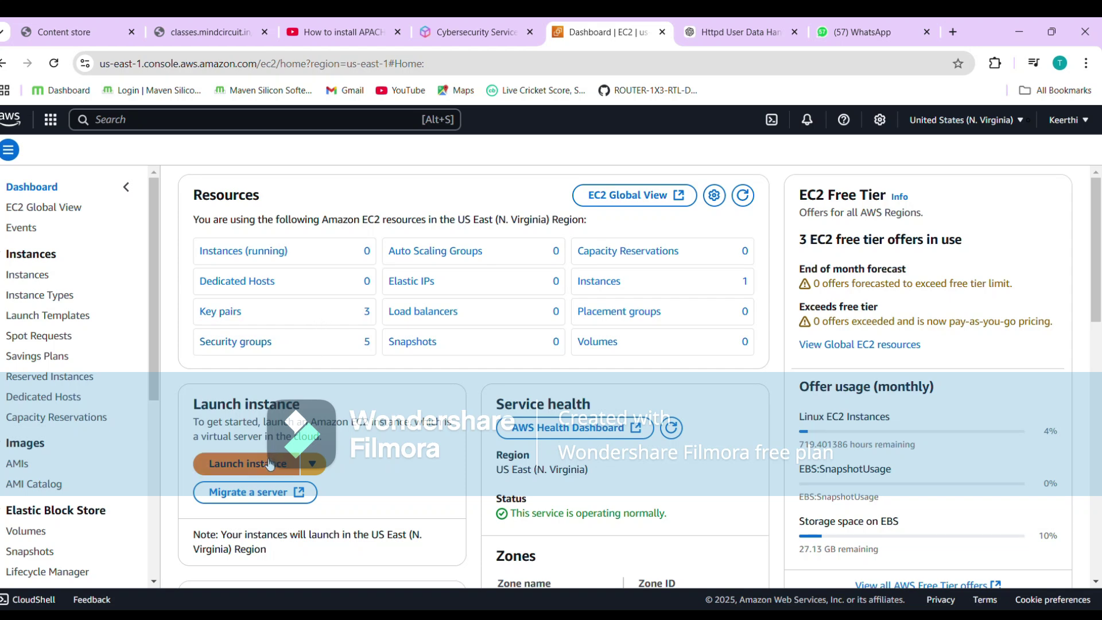
- Start launching a new EC2 instance and name it wed-server-1
click(270, 464)
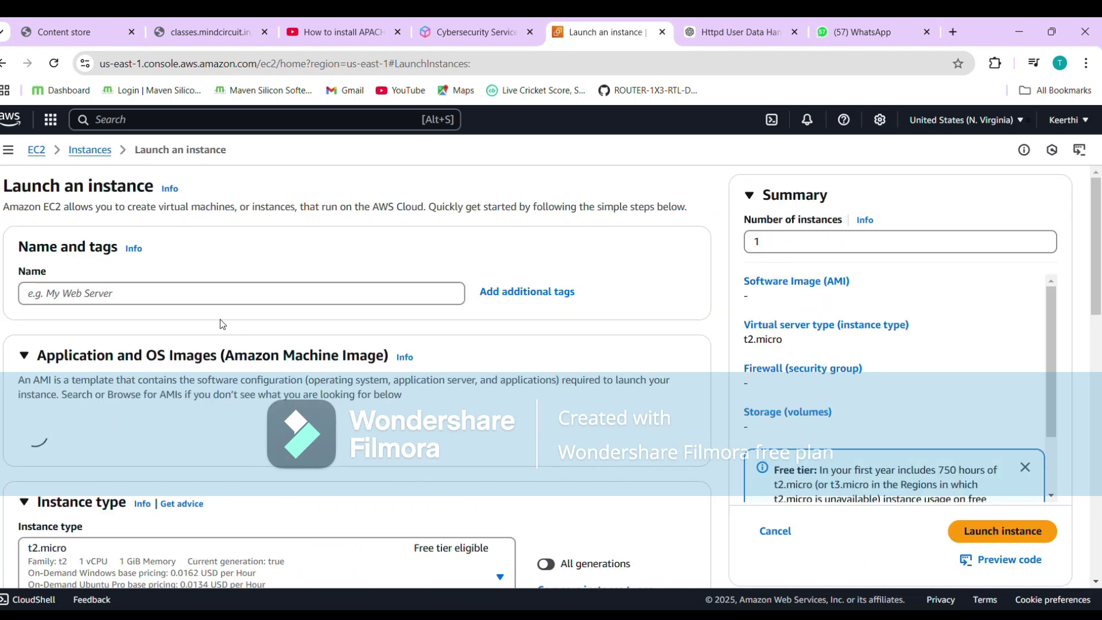
click(156, 297)
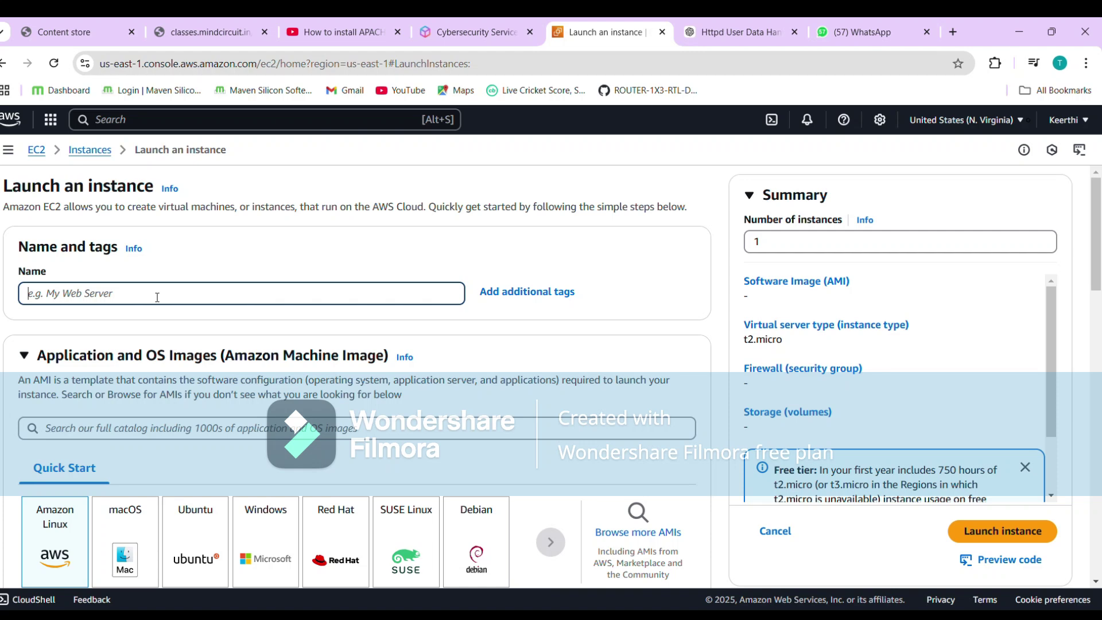
text(w)
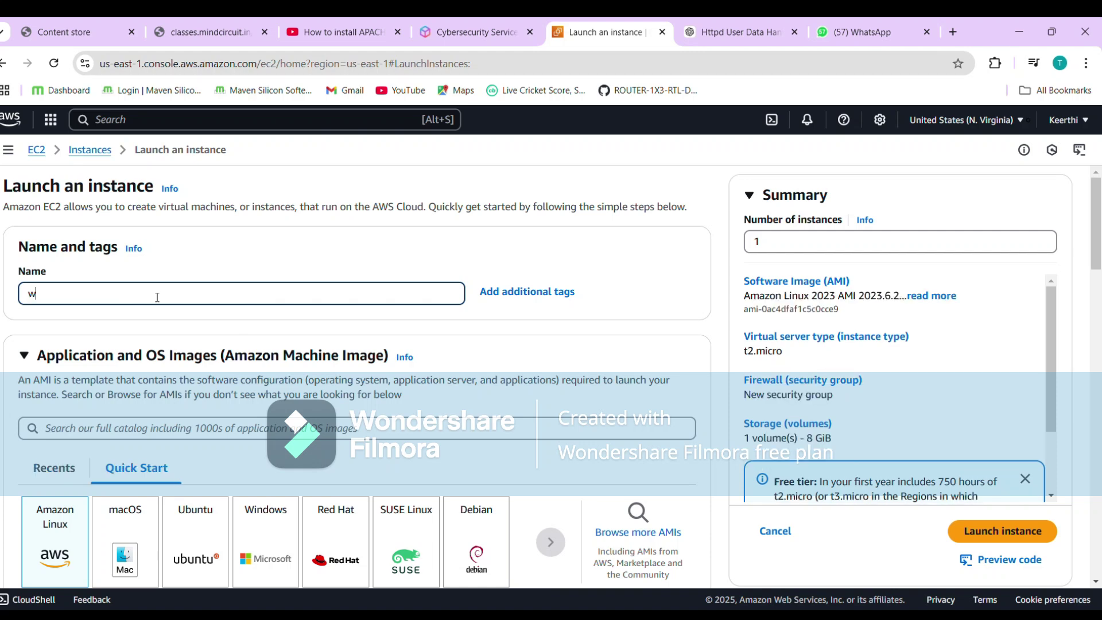
text(ed-server-1)
- Keep the Amazon Linux 2023 AMI and t2.micro type, and choose to proceed without a key pair
scroll(258, 316, down, 3)
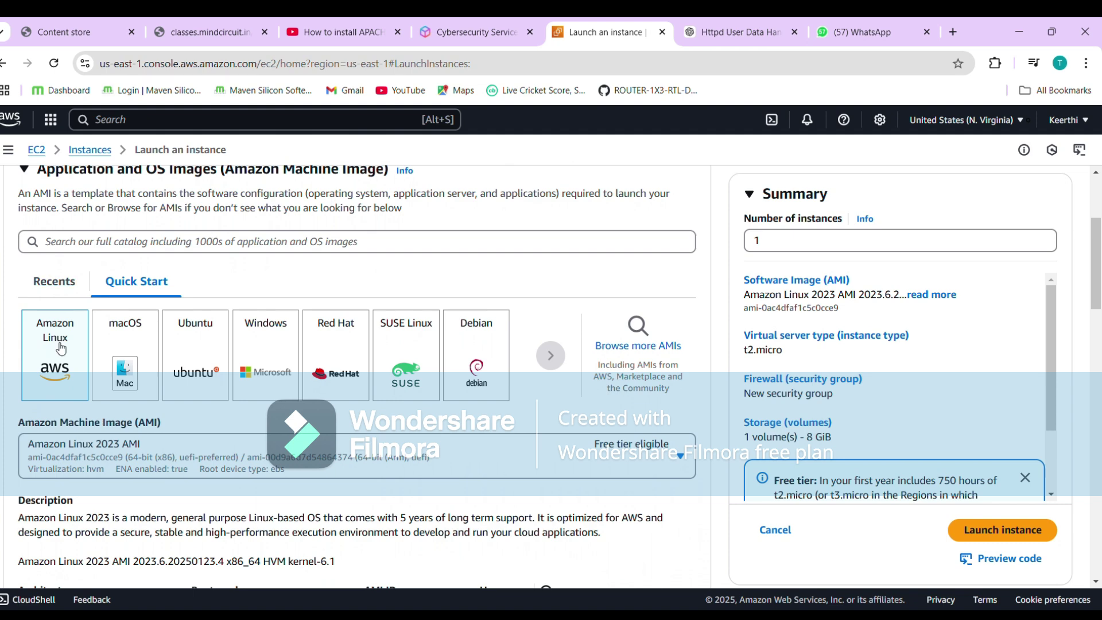
scroll(61, 348, down, 1)
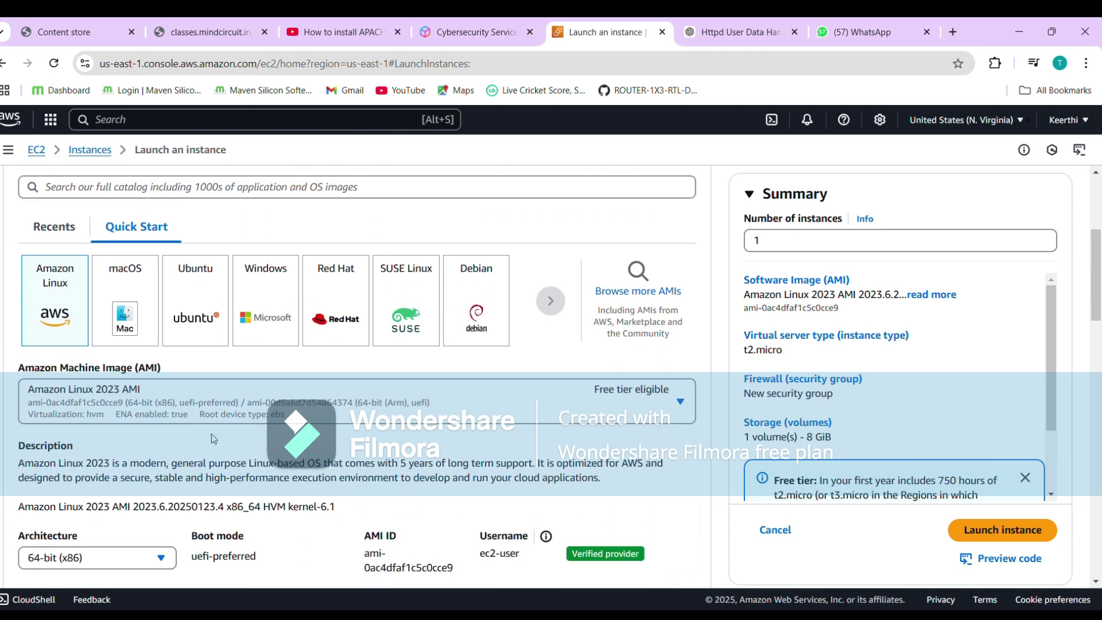
scroll(642, 405, down, 2)
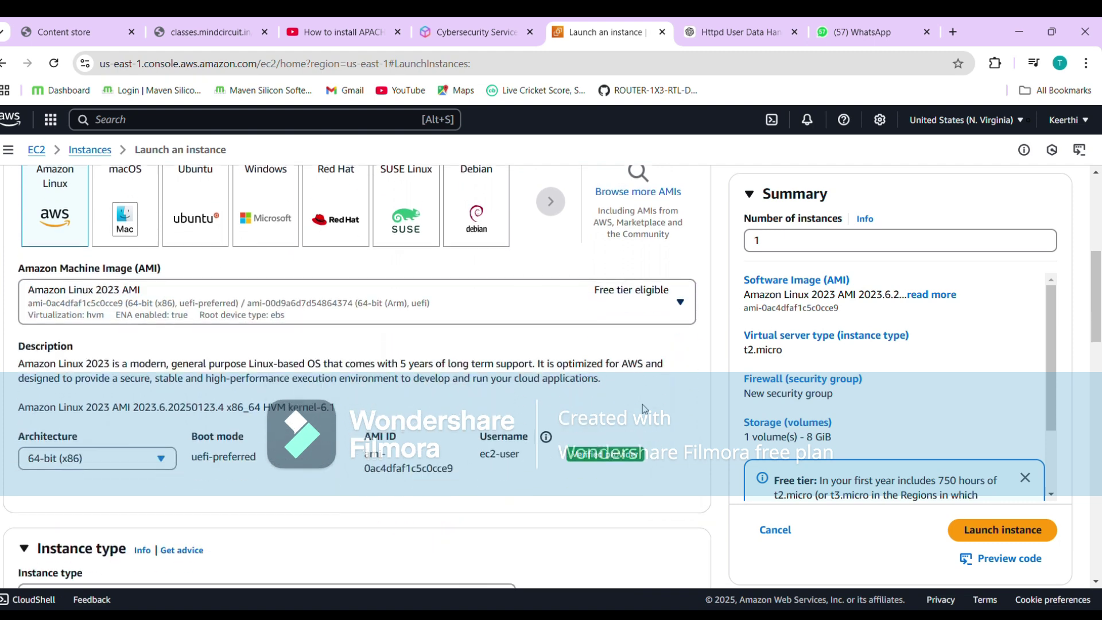
scroll(463, 393, down, 5)
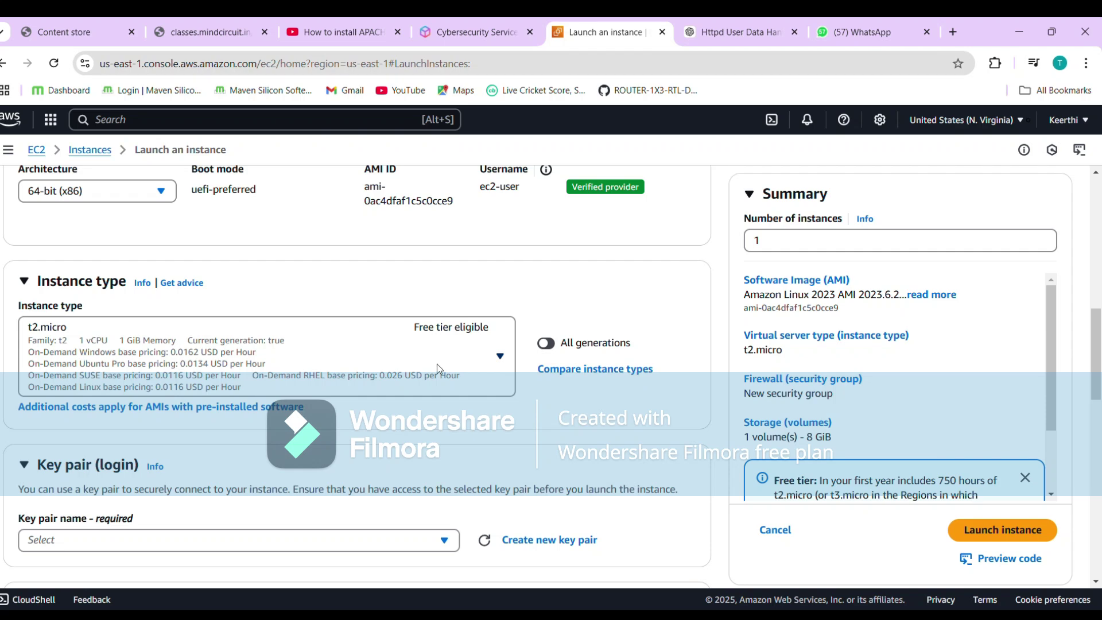
scroll(436, 367, down, 3)
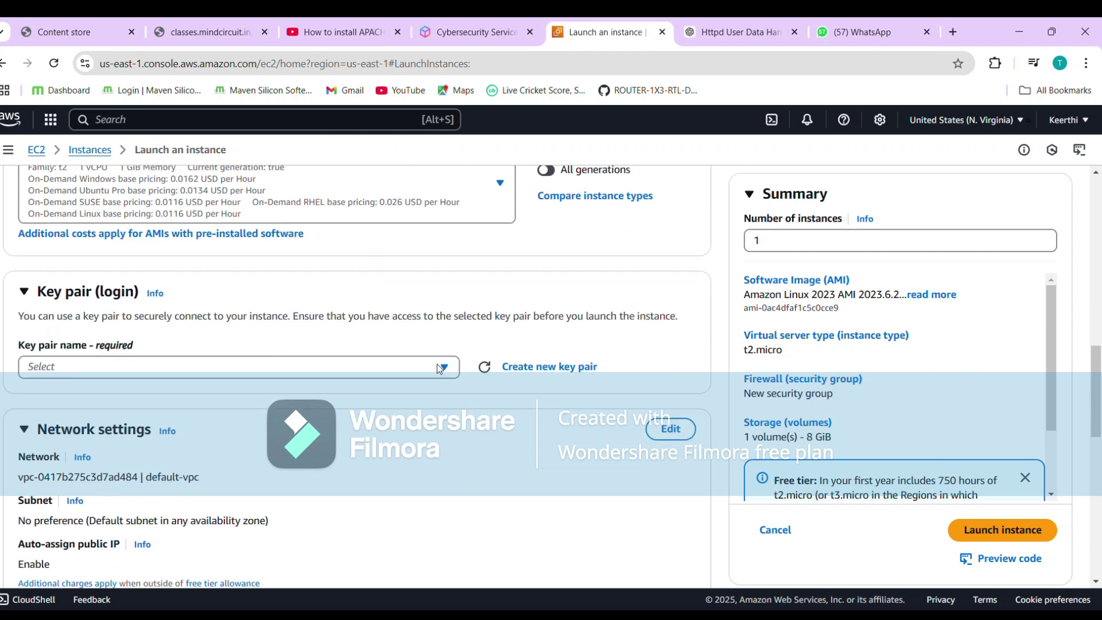
click(432, 367)
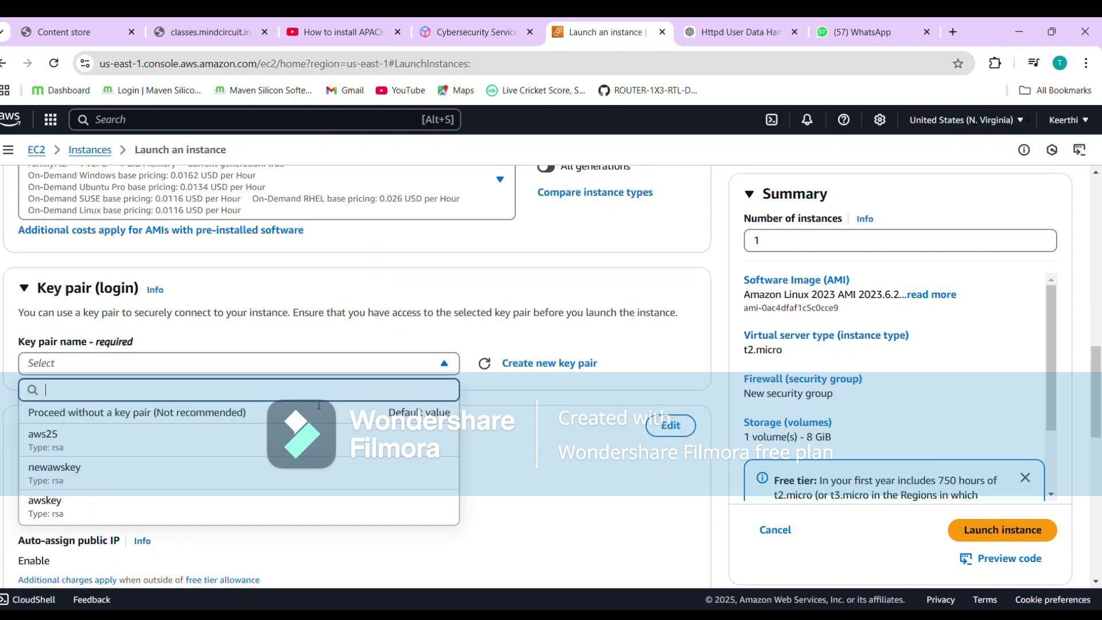
click(303, 414)
- Allow HTTP traffic from the internet in the new security group and launch the instance
scroll(470, 412, down, 5)
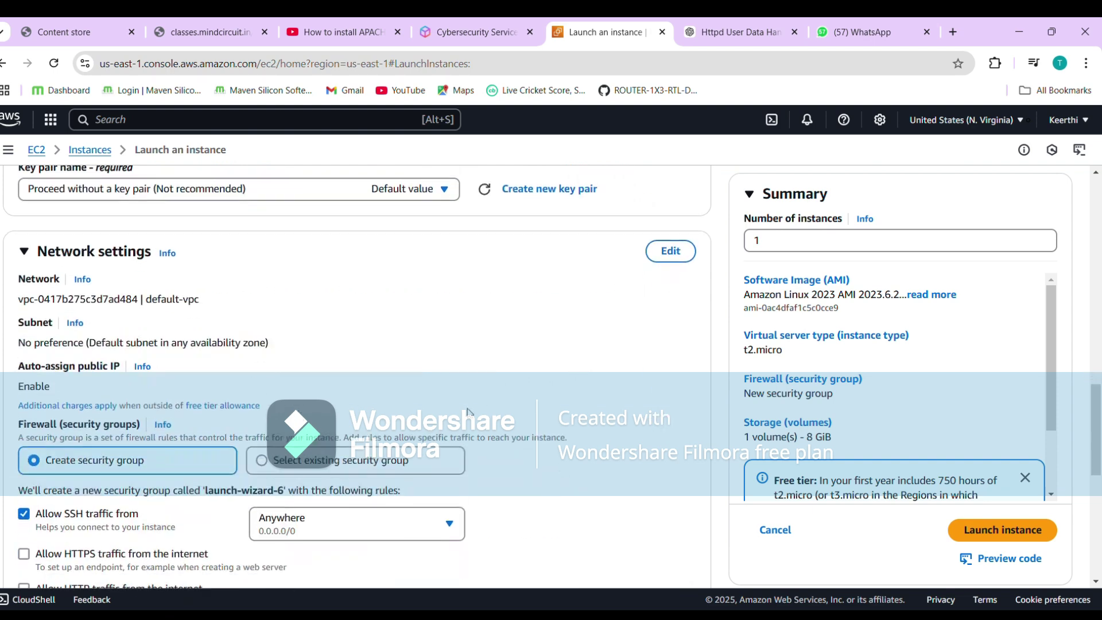
scroll(469, 412, down, 1)
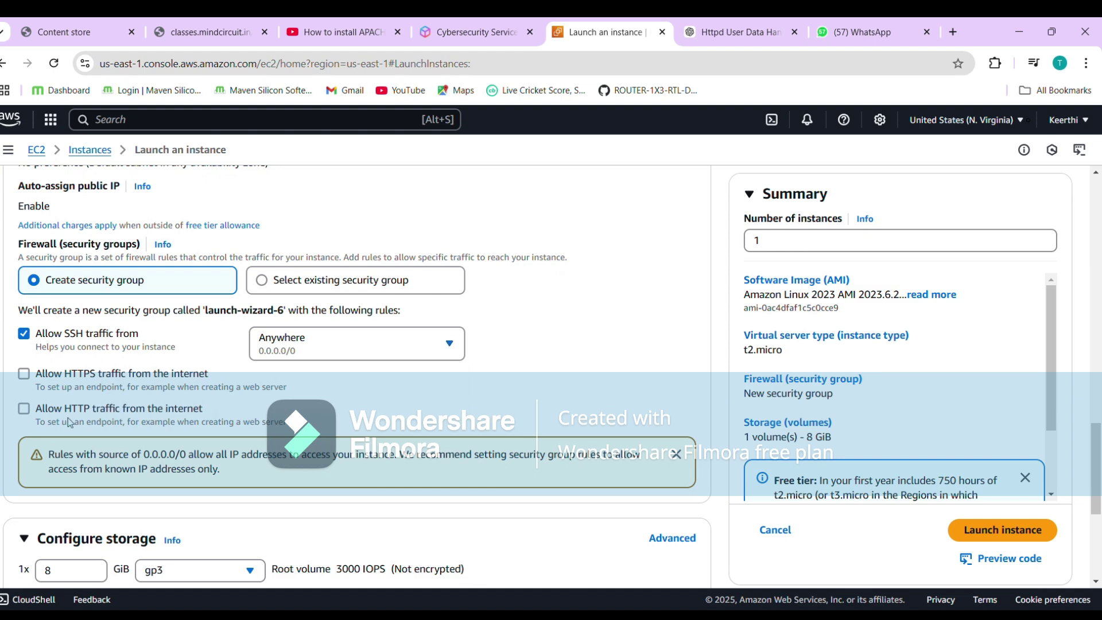
click(24, 409)
scroll(298, 360, down, 5)
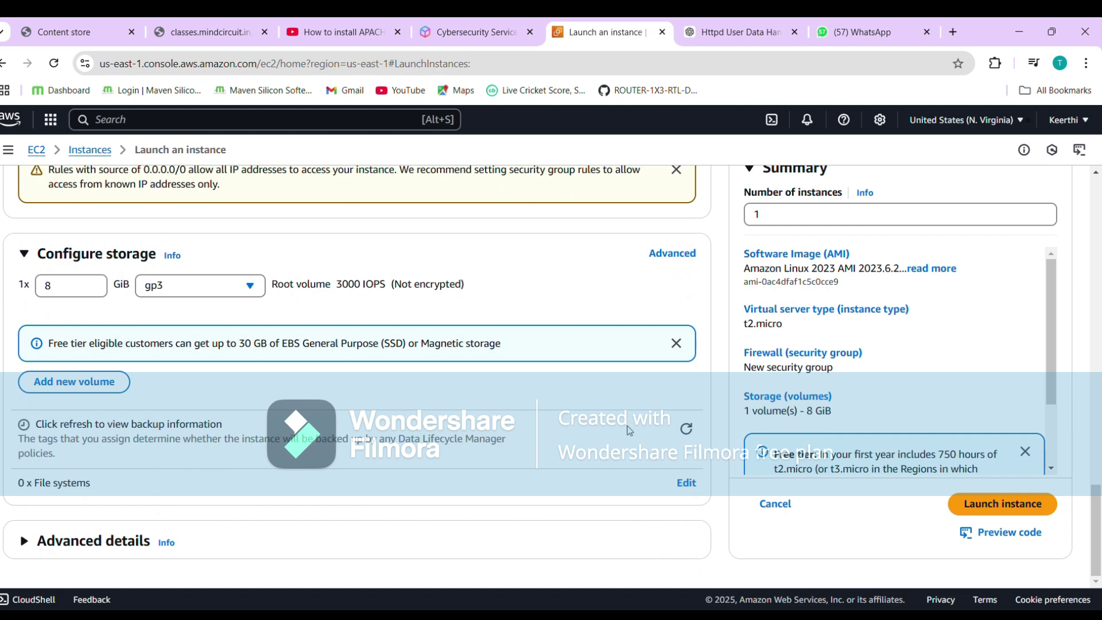
click(1008, 513)
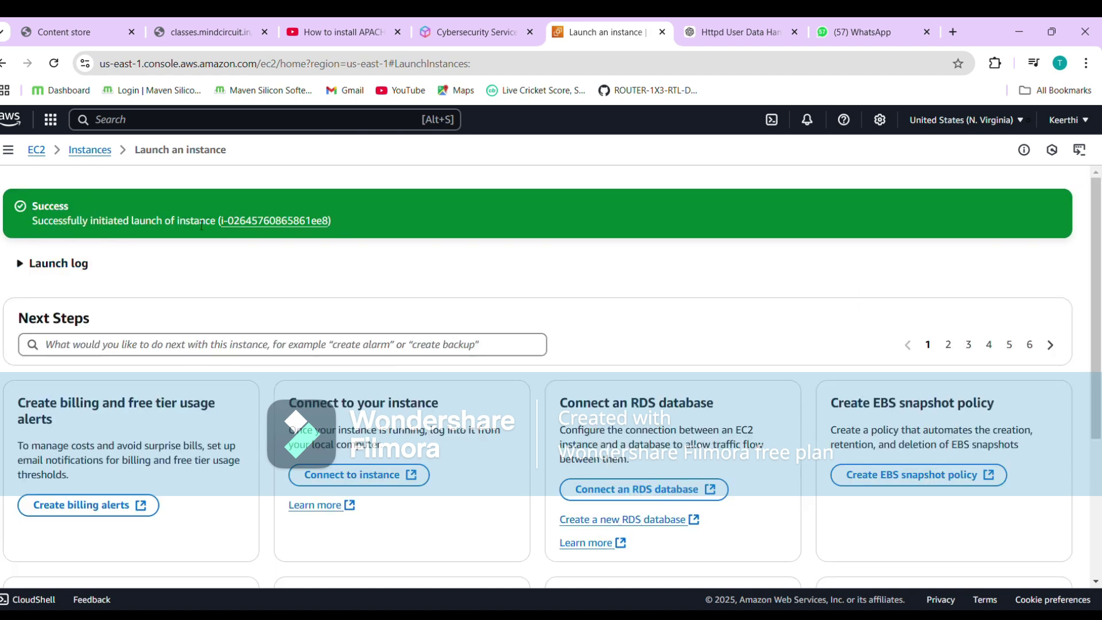
- Open the newly launched instance in the instances list, select it and refresh its status
click(284, 229)
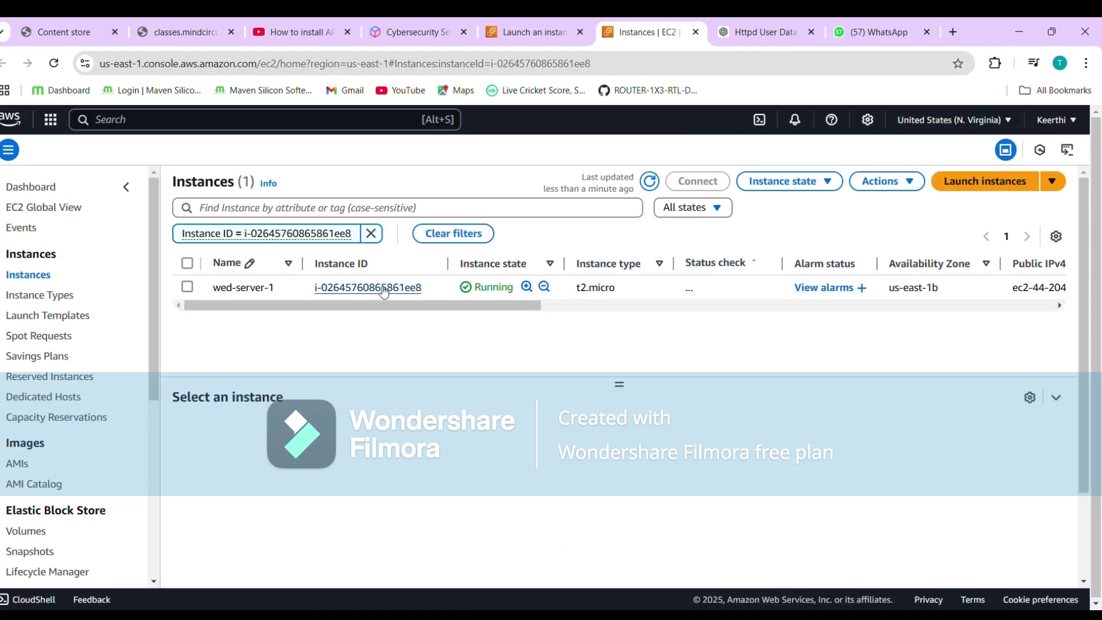
click(187, 286)
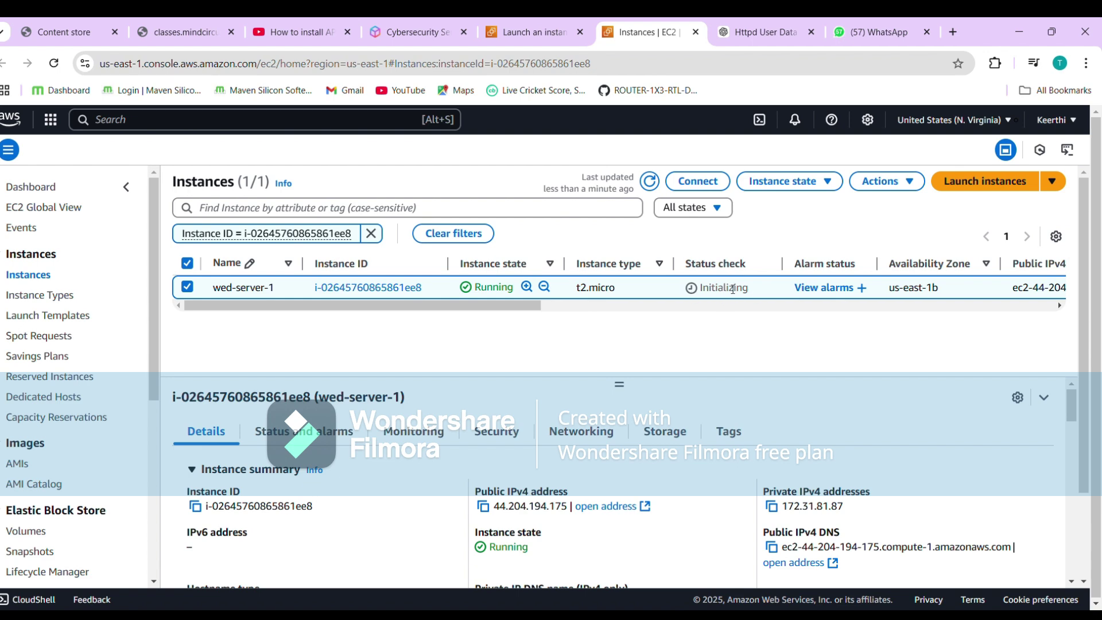
scroll(813, 288, right, 3)
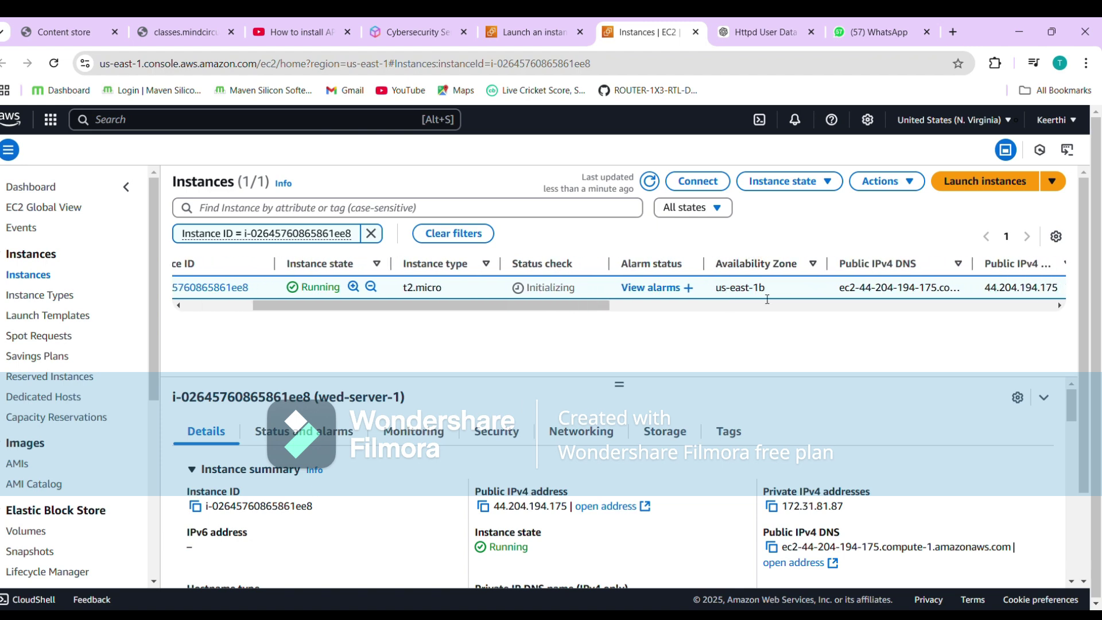
click(657, 181)
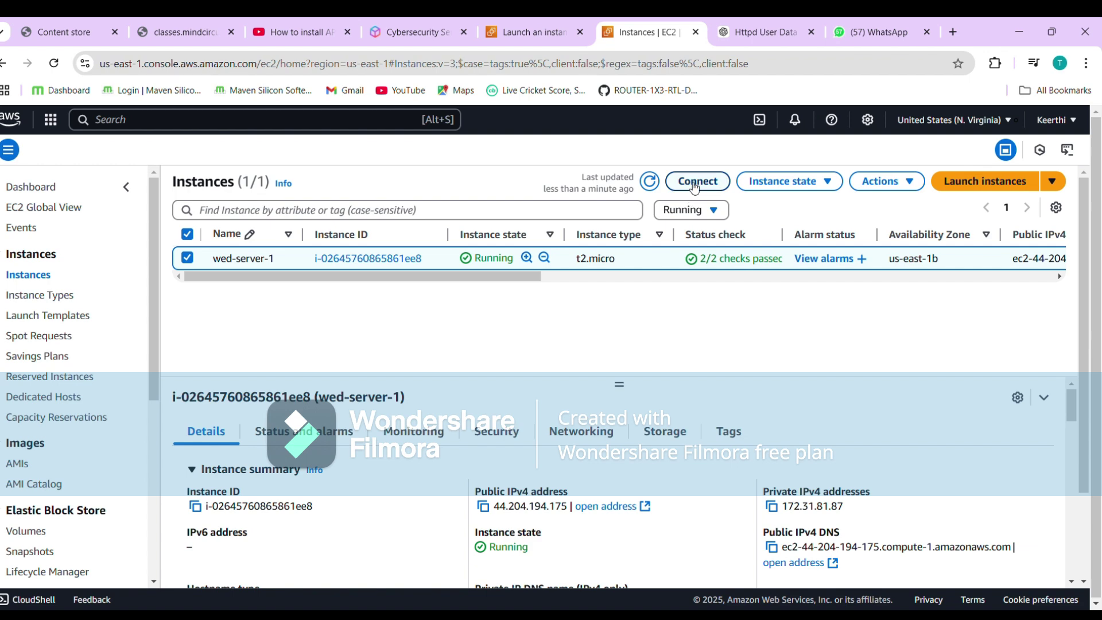
- Connect to wed-server-1 through EC2 Instance Connect with the ec2-user account and close the leftover launch page
click(700, 182)
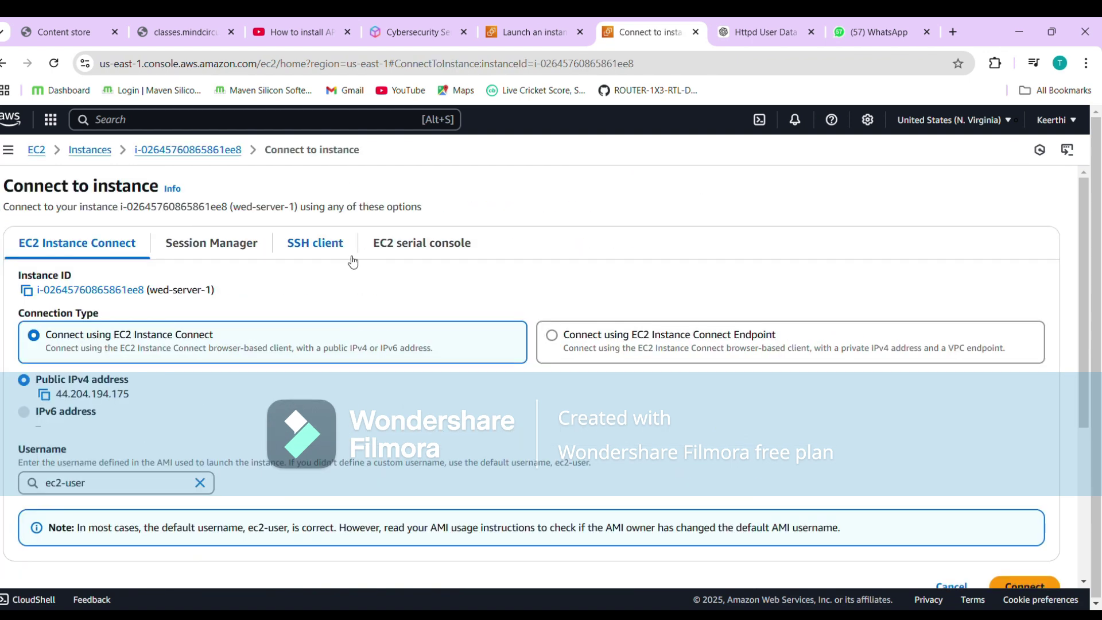
scroll(345, 255, down, 4)
click(1011, 383)
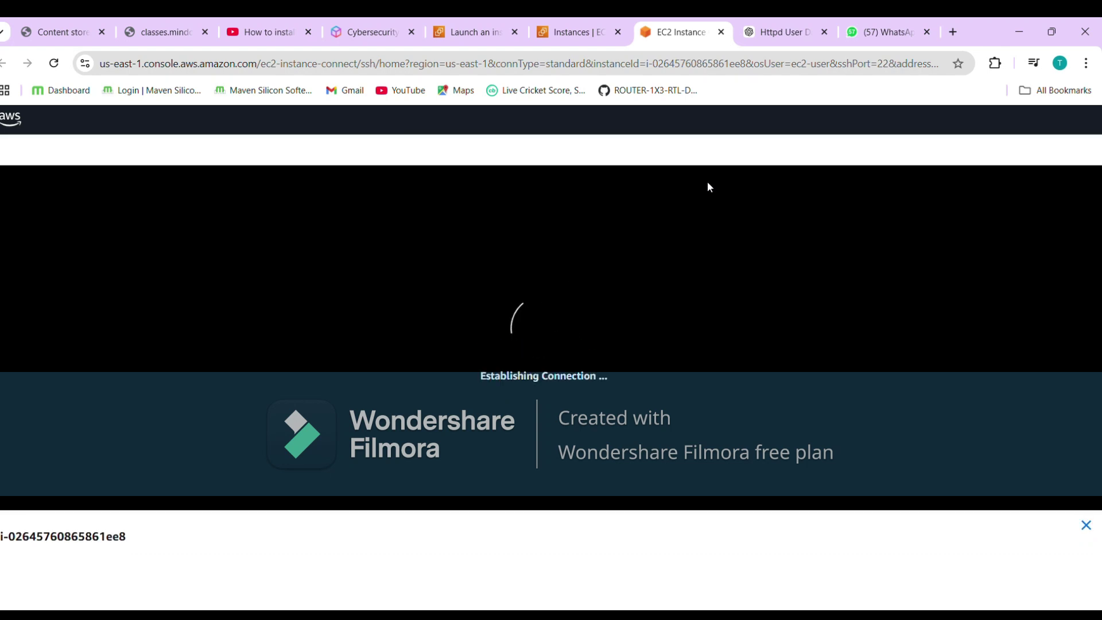
click(514, 32)
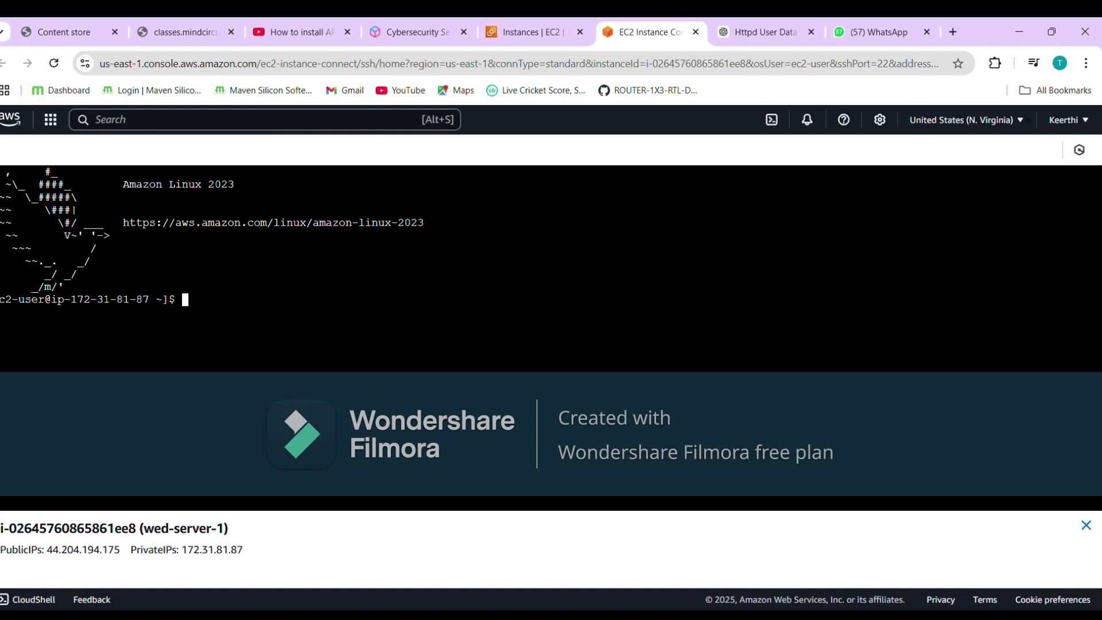
- Switch to the root user with sudo su and install Apache with yum install httpd -y
text(sudo su)
key(Return)
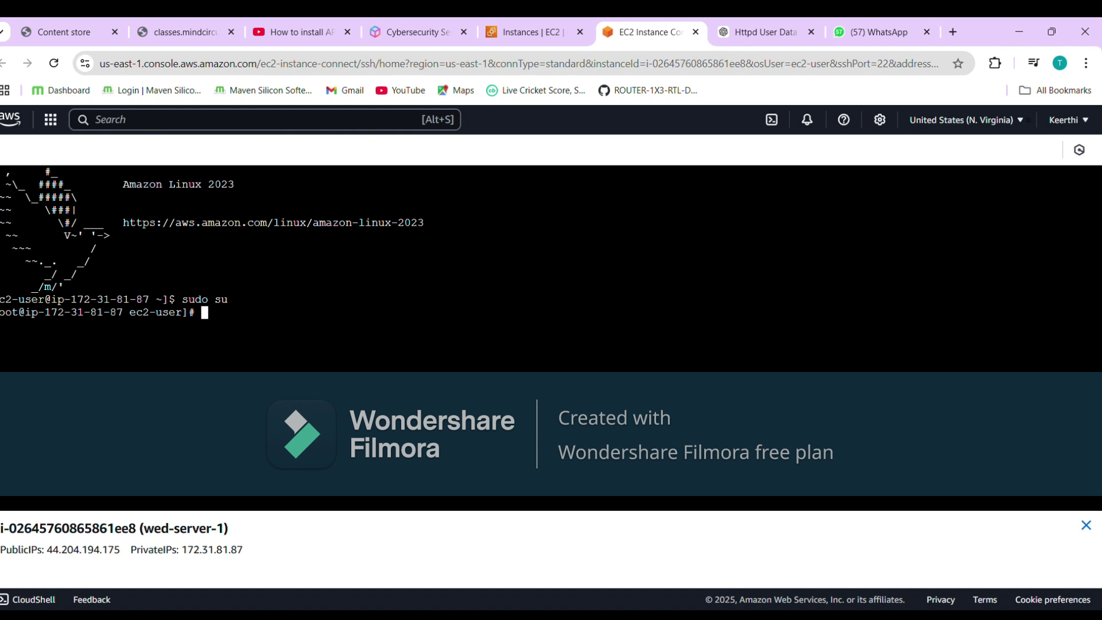
text(yum install htt)
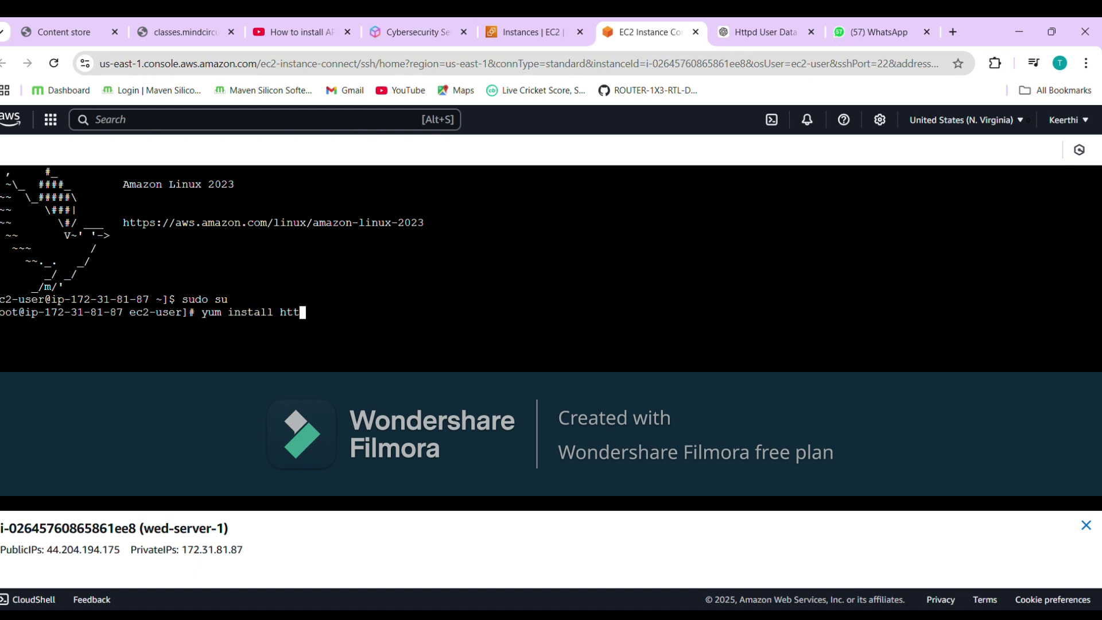
text(pd -y)
key(Return)
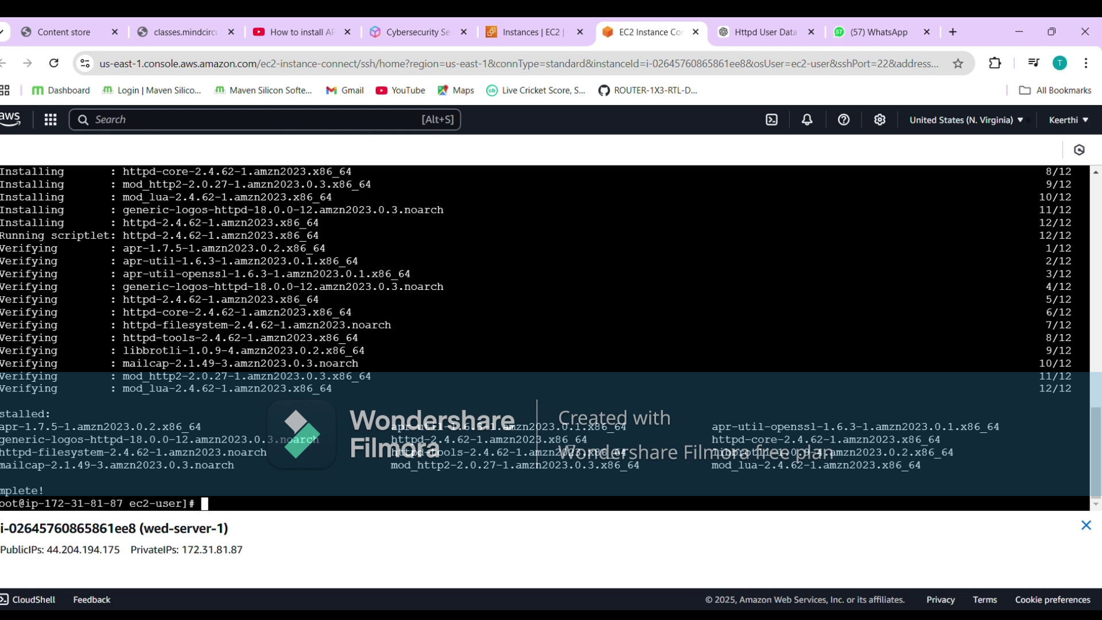
- Check the Apache service with systemctl status httpd and examine its active state
text(systemctl status)
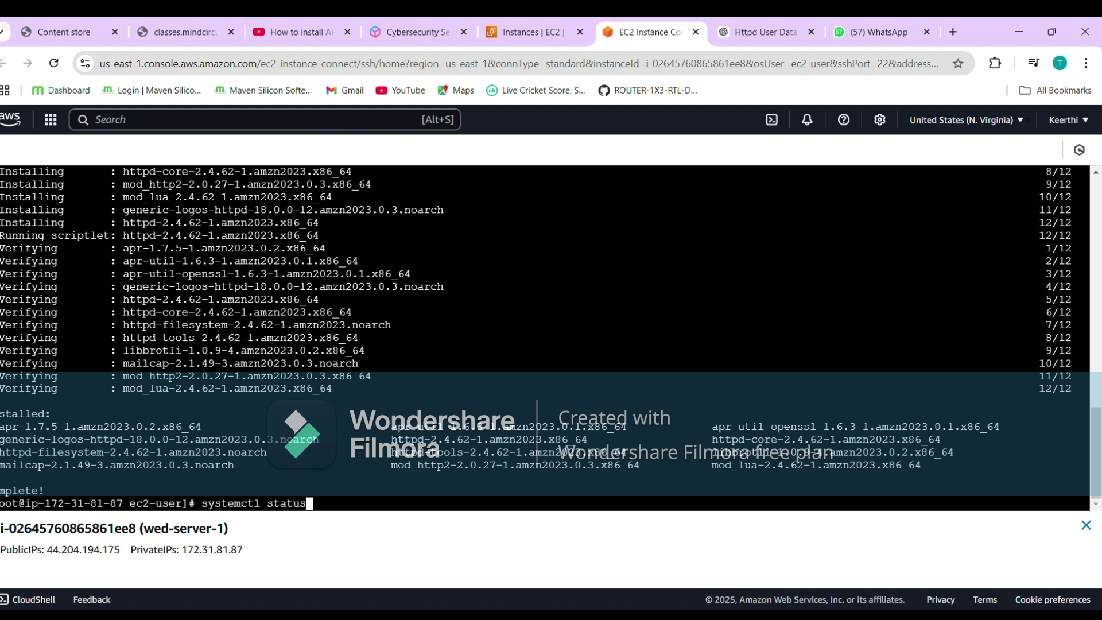
text( httpd)
key(Return)
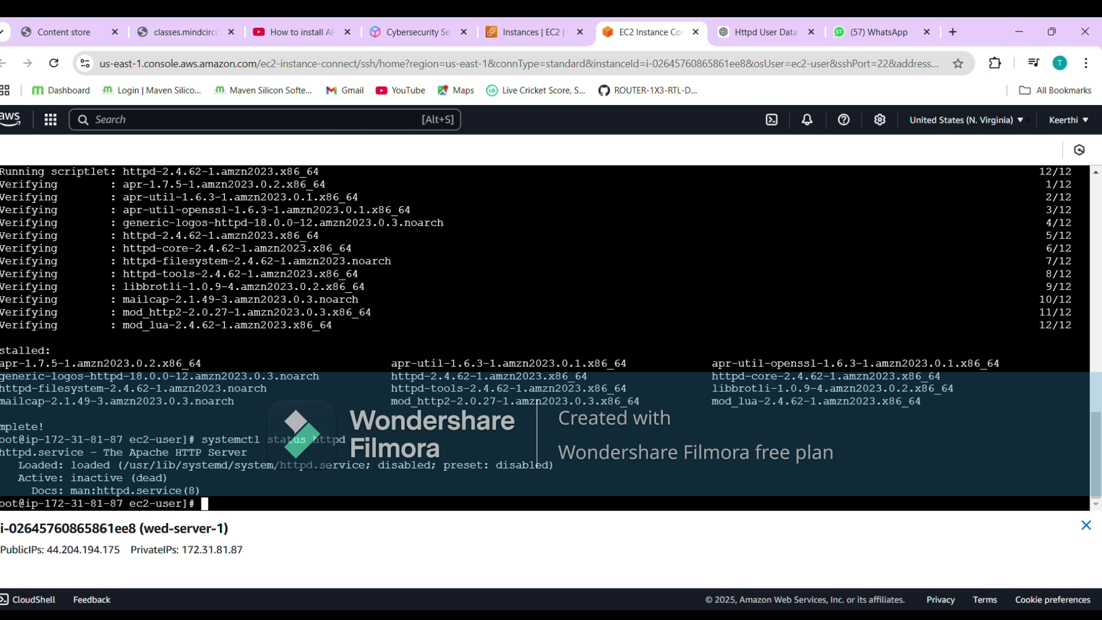
drag(163, 478, 71, 478)
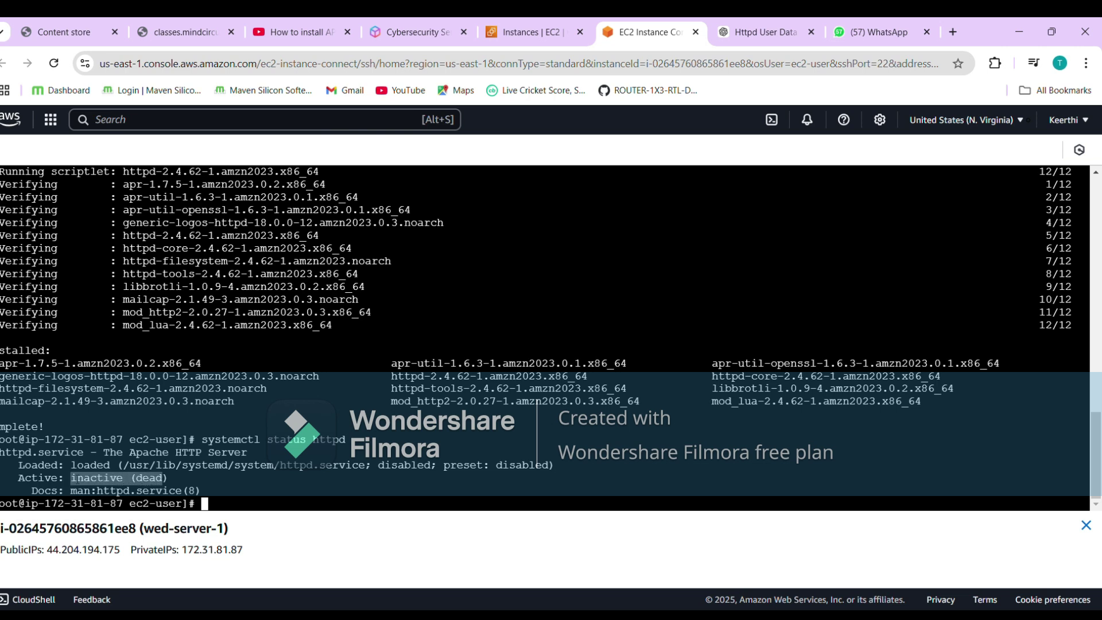
click(142, 481)
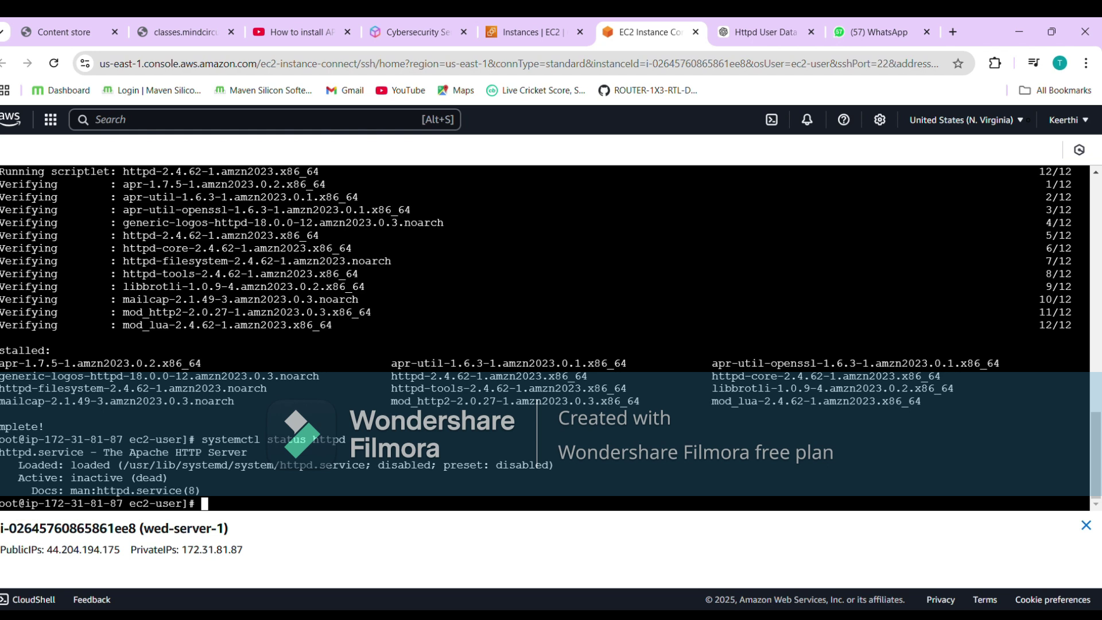
- Start the Apache service with systemctl start httpd
text(systemctl start)
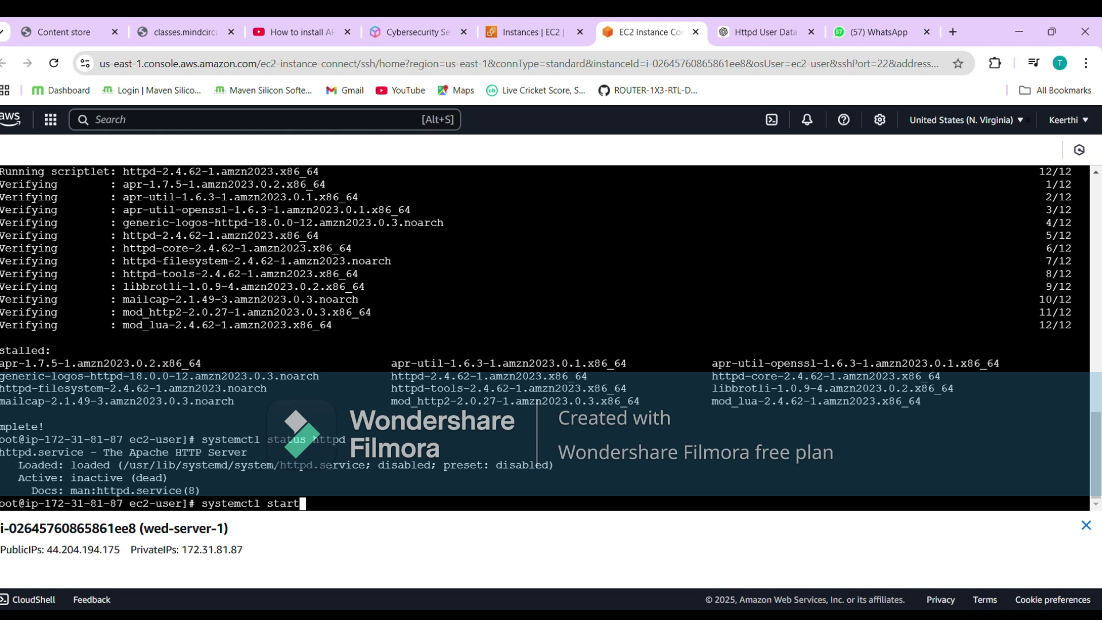
text( htt)
text(pd)
key(Return)
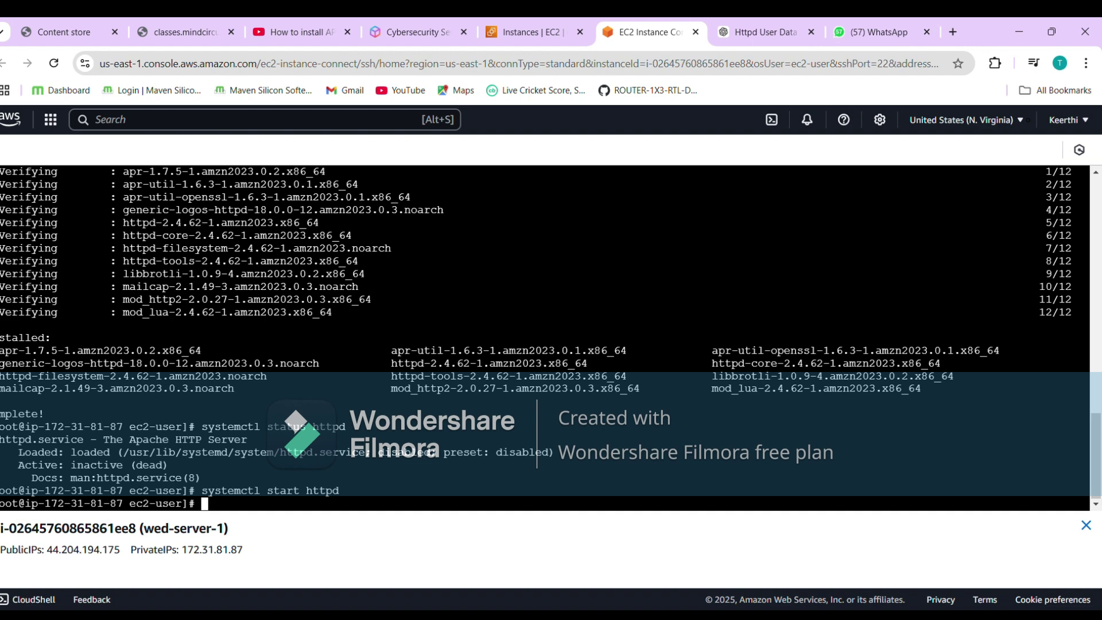
- Rerun systemctl status httpd and examine the active line of the started service
key(Up)
key(Up)
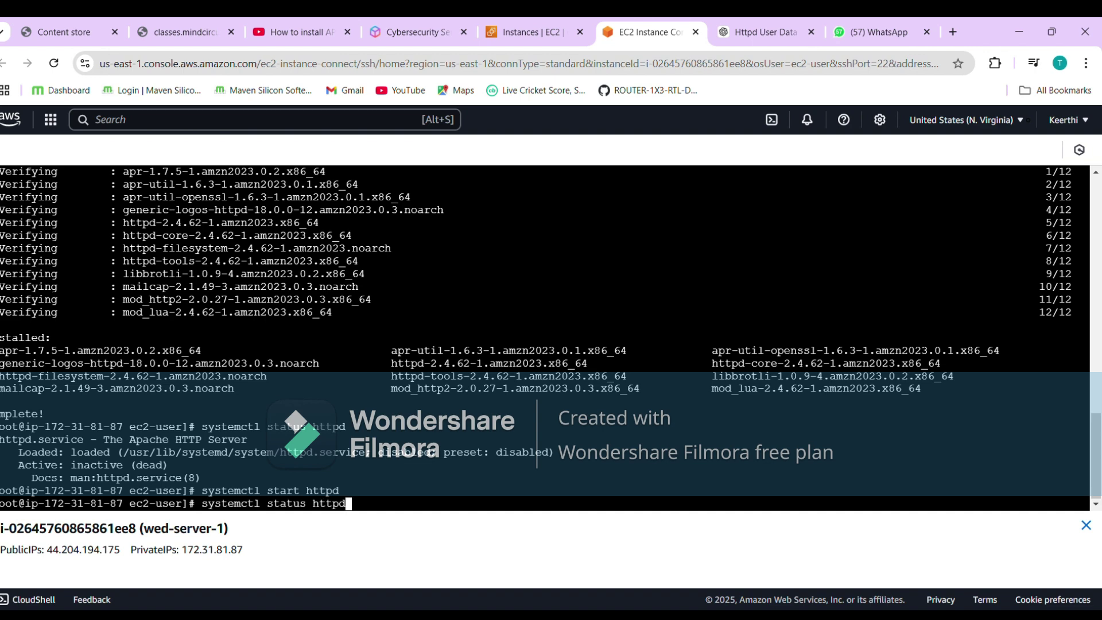
key(Return)
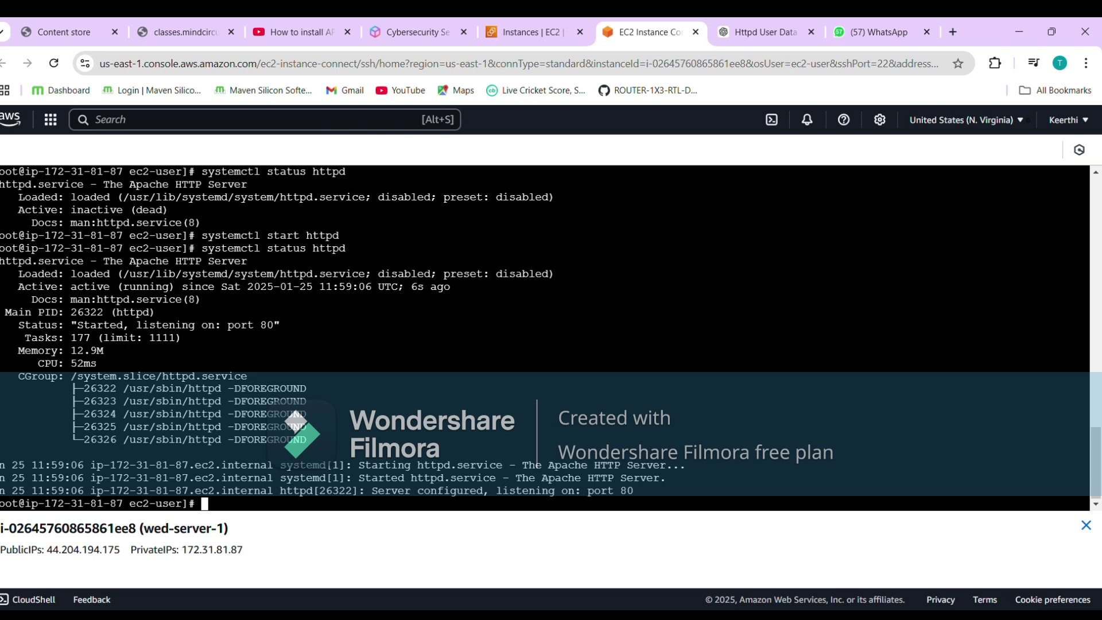
drag(18, 286, 182, 287)
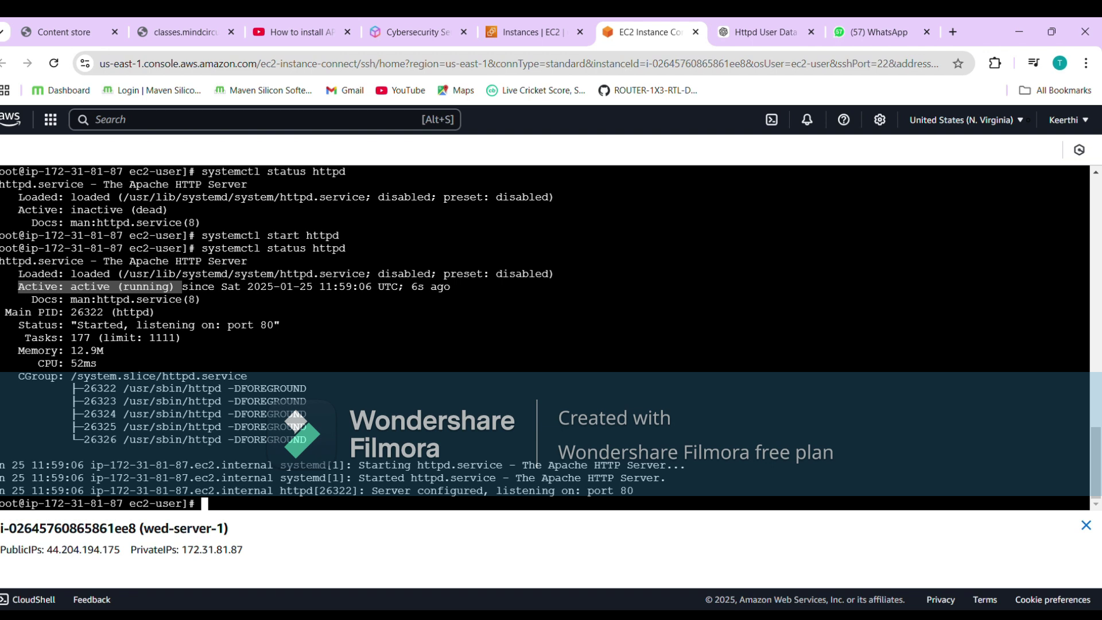
drag(463, 287, 335, 287)
click(334, 286)
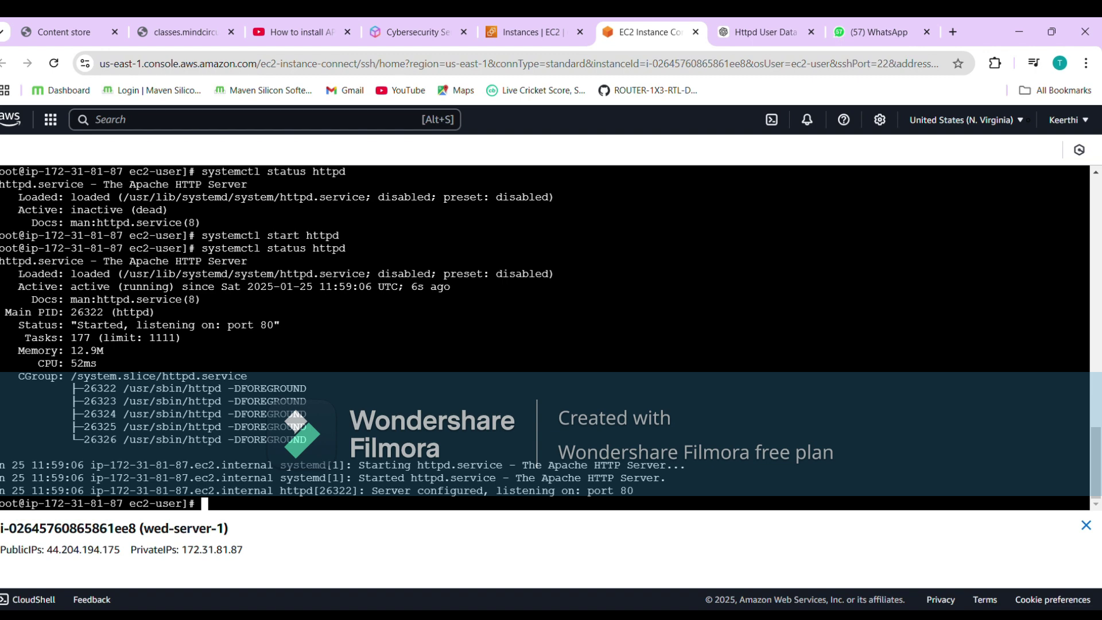
- Copy the public IPv4 address of wed-server-1 from its EC2 instance details and try its open address link
click(528, 32)
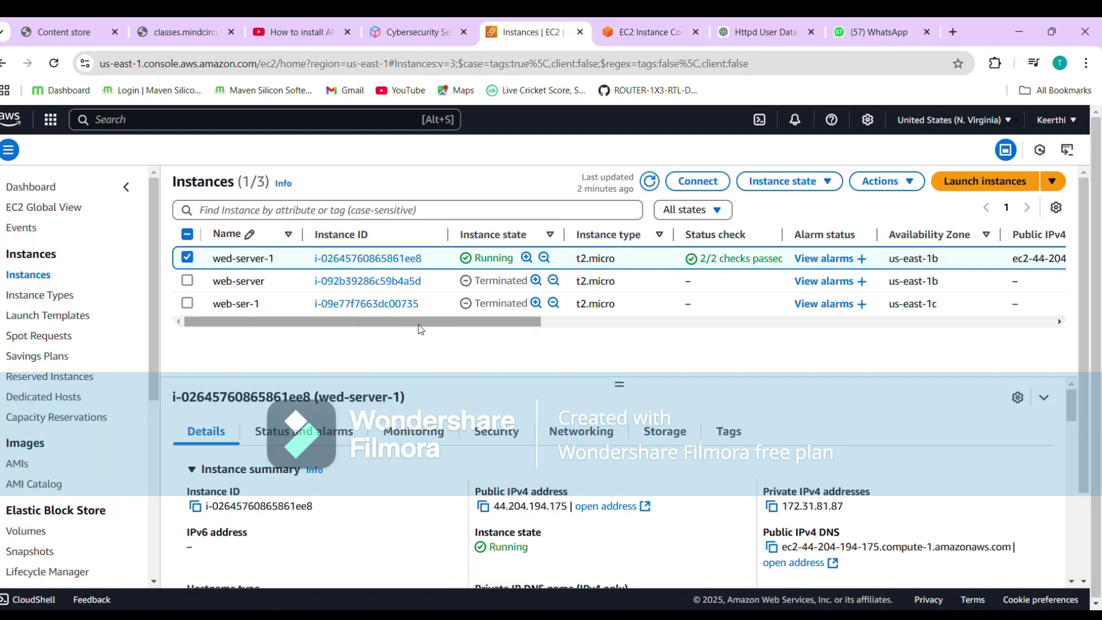
scroll(533, 427, down, 1)
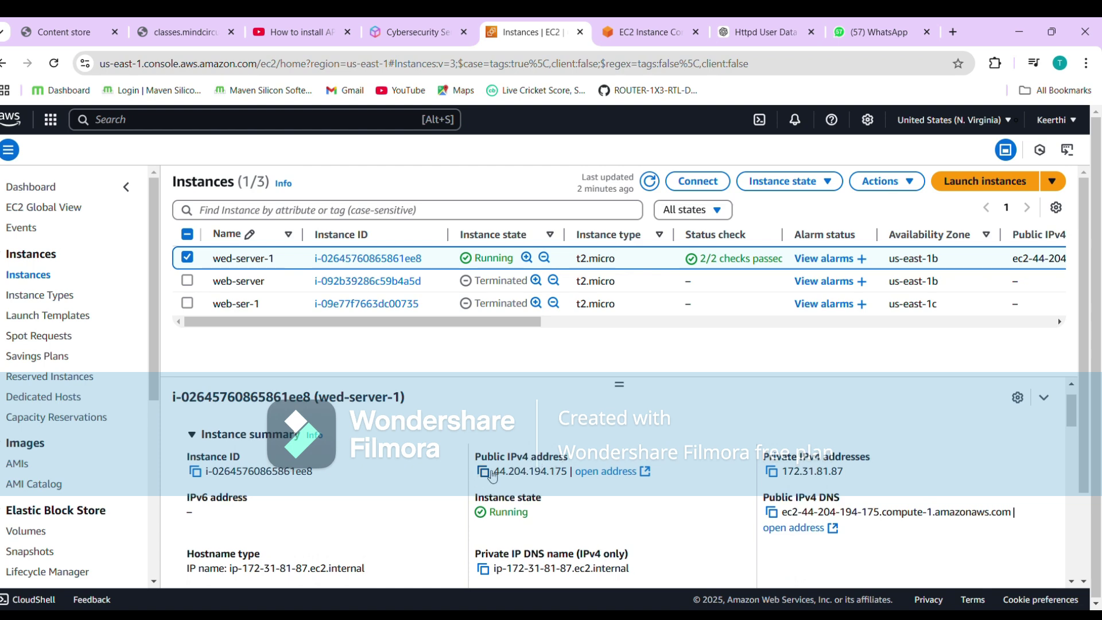
click(490, 475)
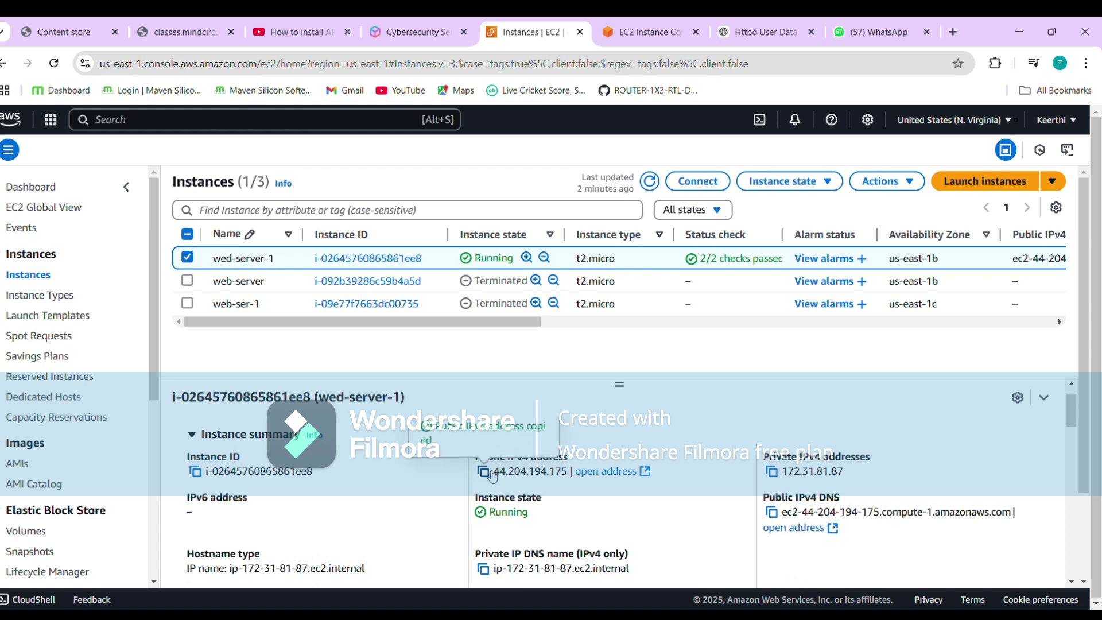
click(605, 471)
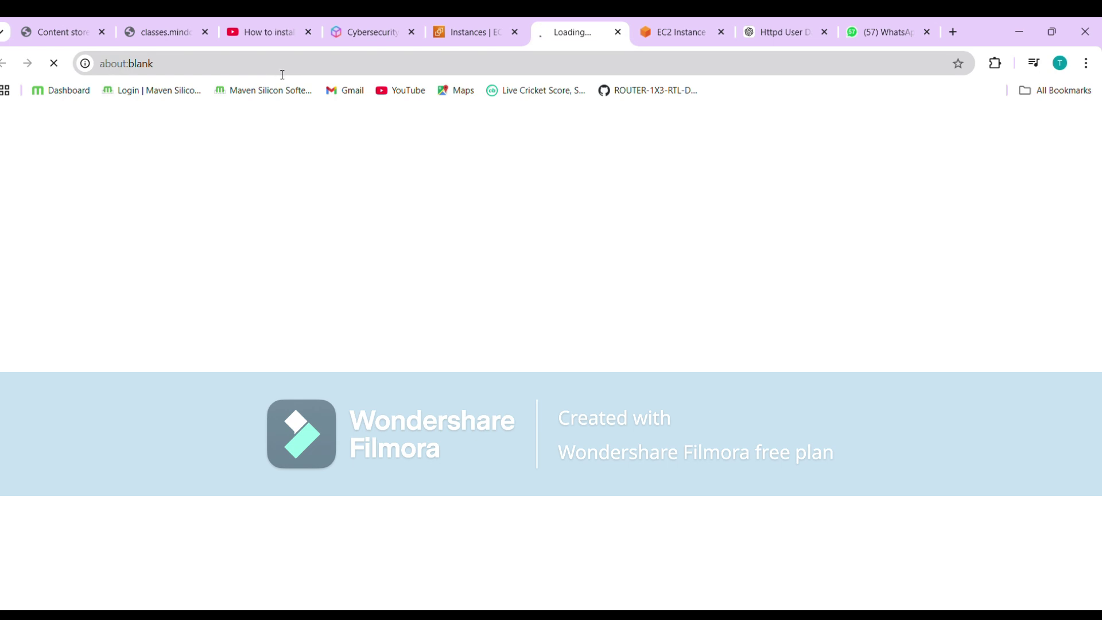
click(618, 32)
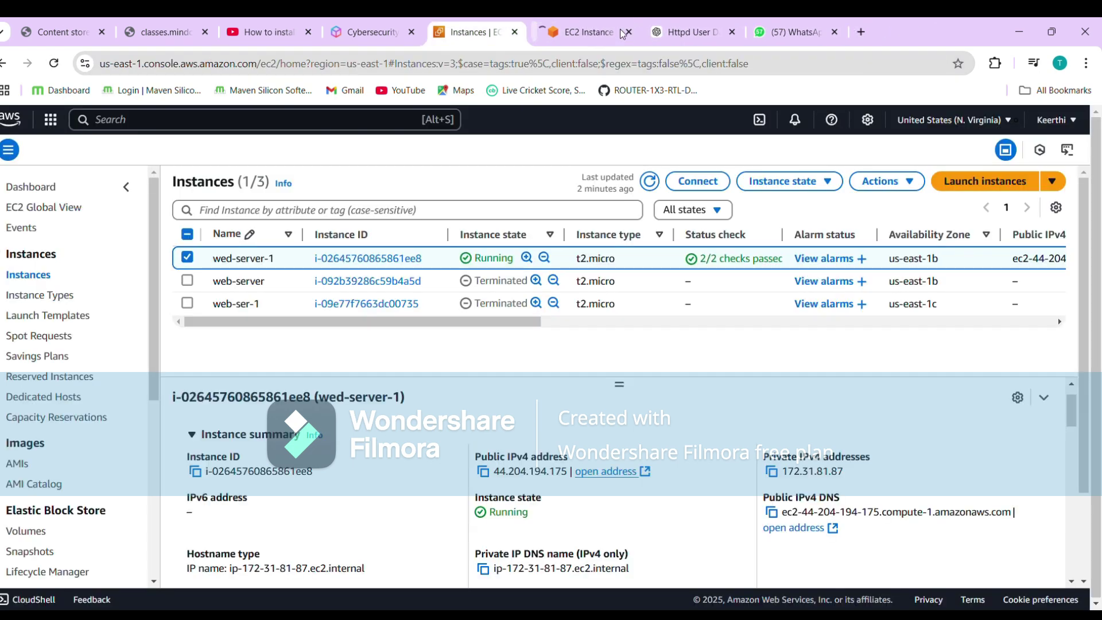
- Load 44.204.194.175:80 in a new browser tab to test the web server, and return to the instance's terminal session
click(850, 31)
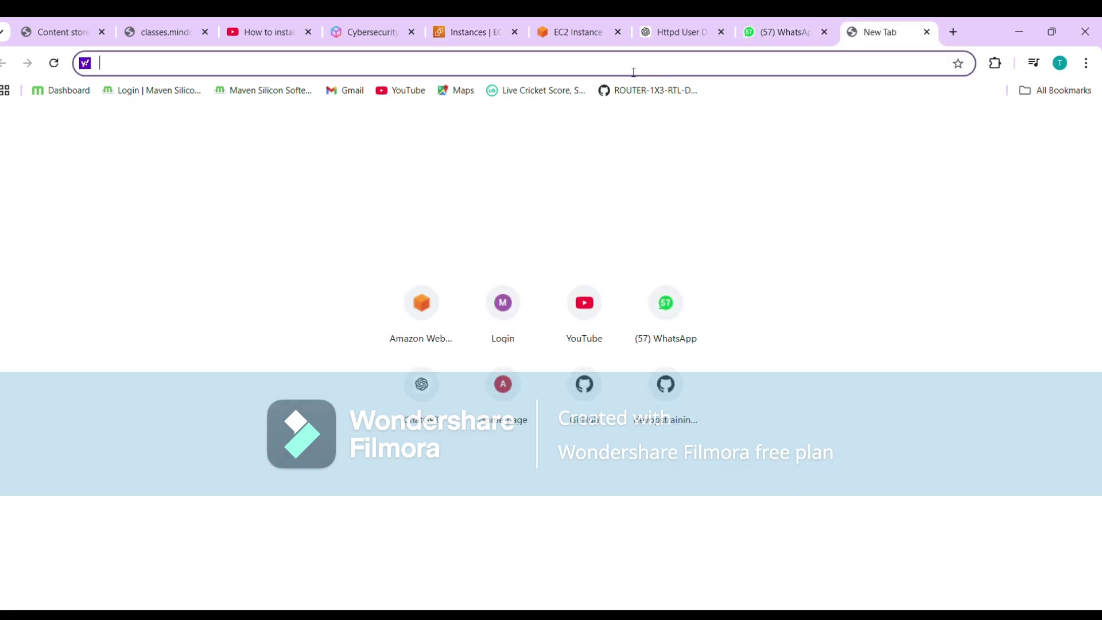
key(ctrl+v)
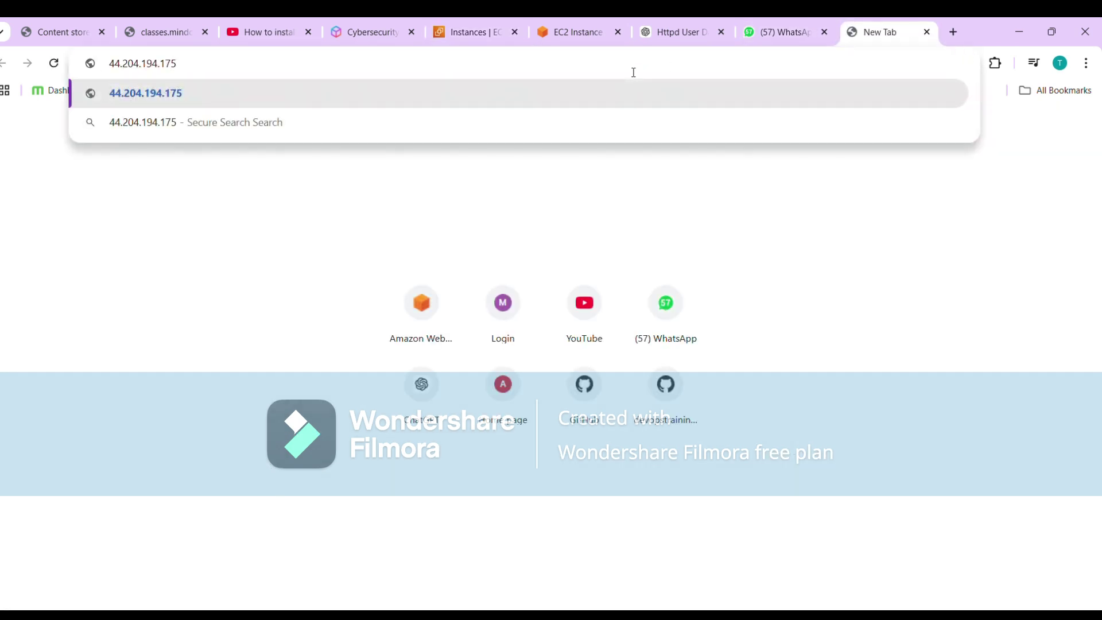
text(:80)
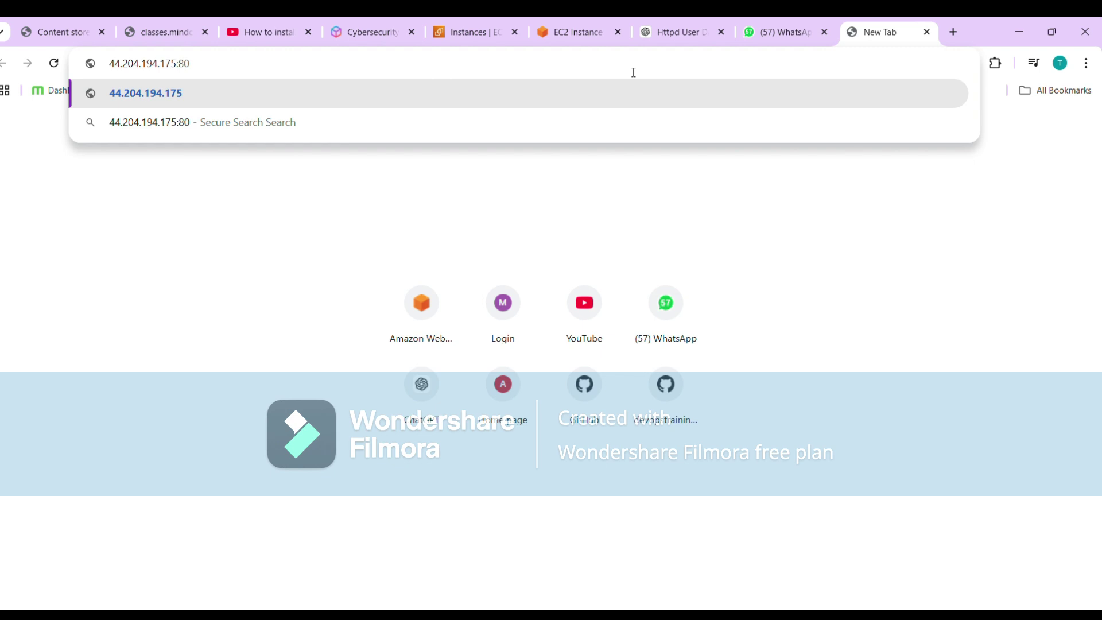
key(Return)
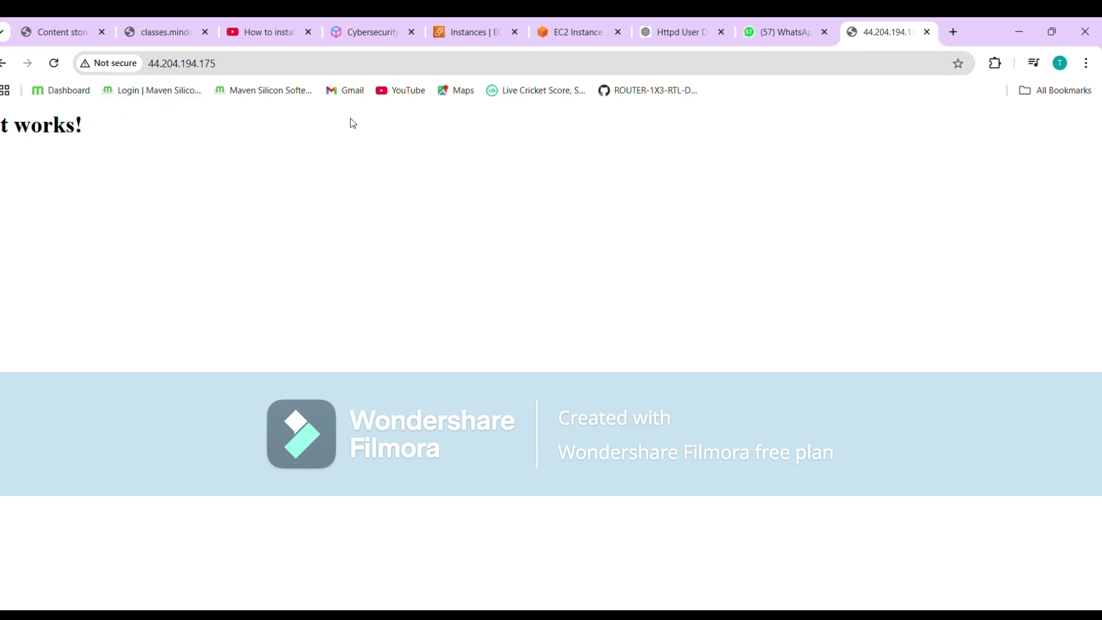
click(571, 32)
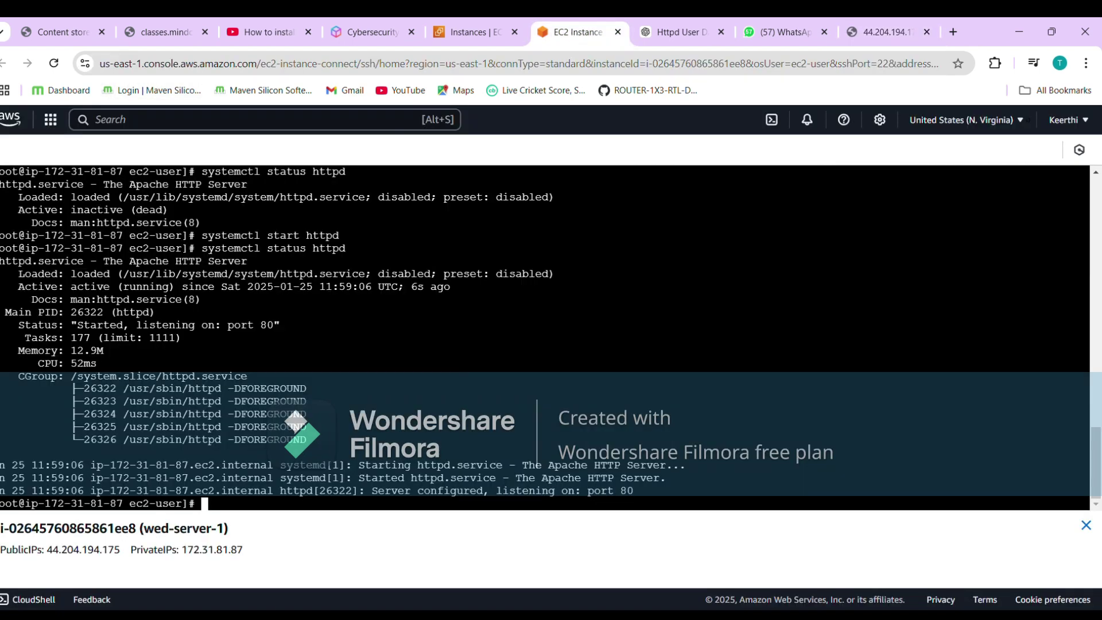